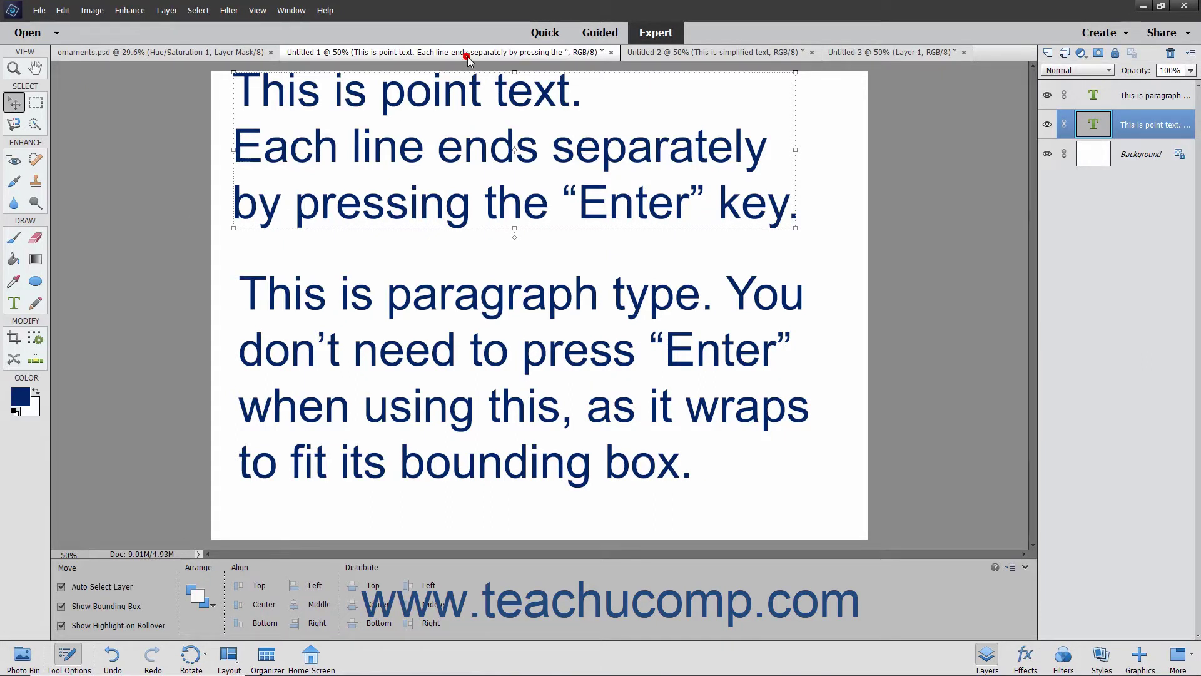
Scale the point text in Untitled-1 up proportionally to about 107.76% and apply it.
{"action": "left_click", "coordinate": [646, 54]}
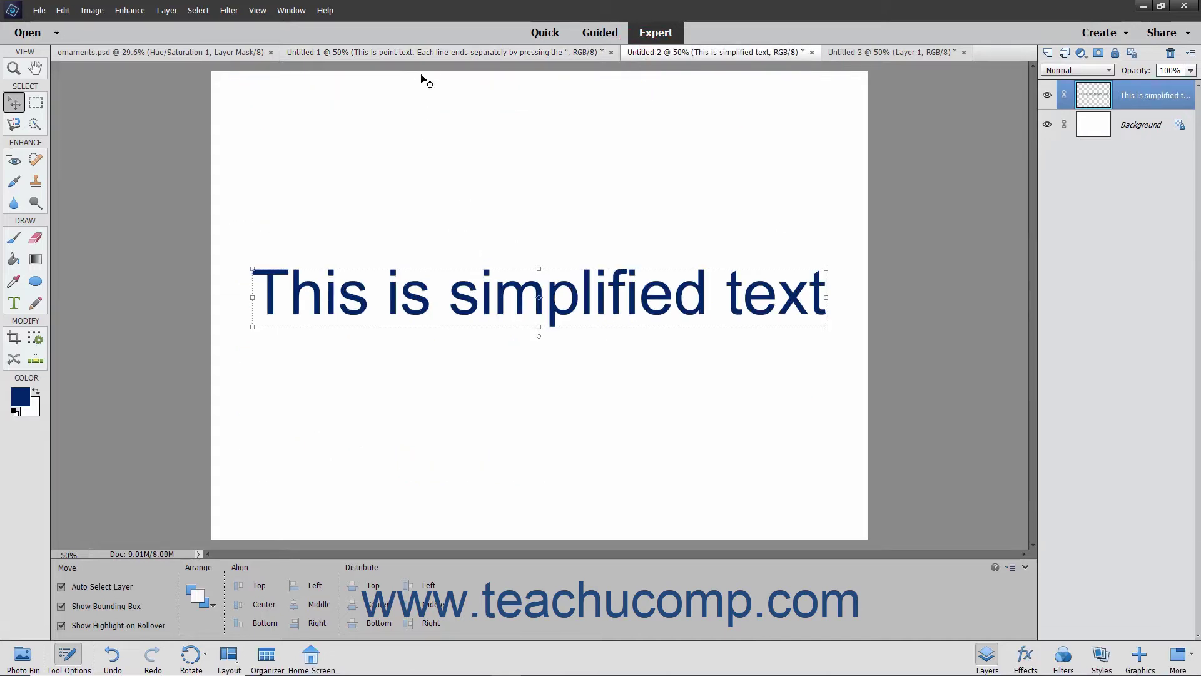
{"action": "left_click", "coordinate": [421, 52]}
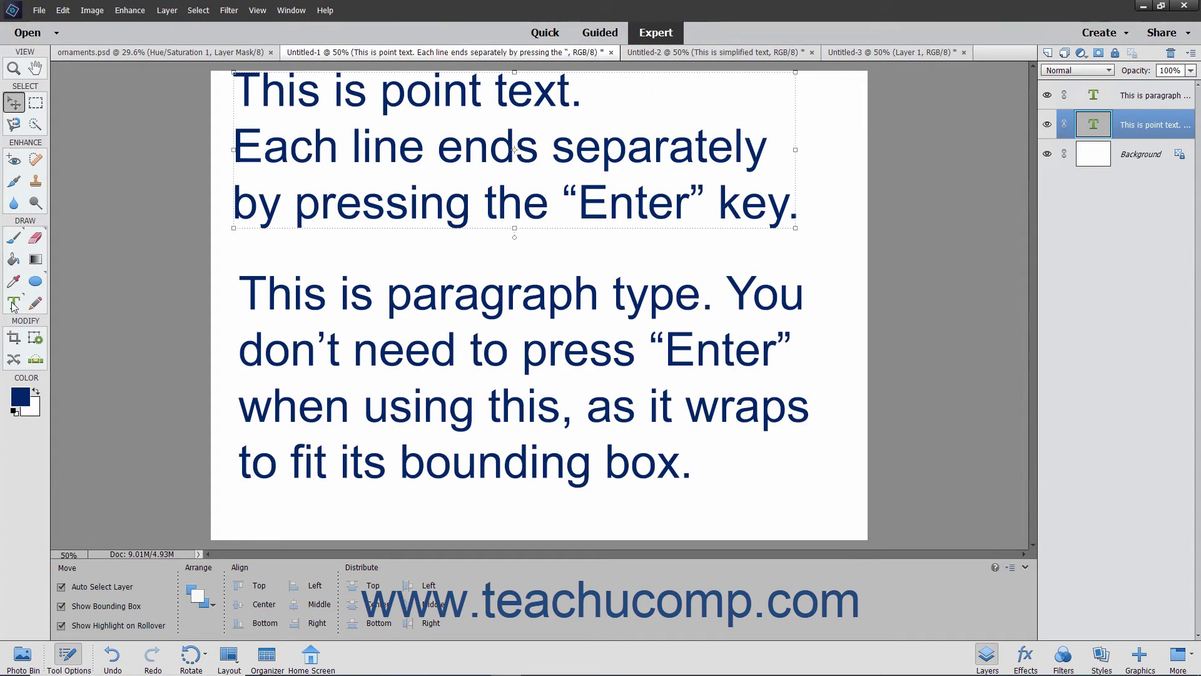
{"action": "left_click", "coordinate": [439, 181]}
{"action": "left_click_drag", "start_coordinate": [803, 234], "coordinate": [848, 268]}
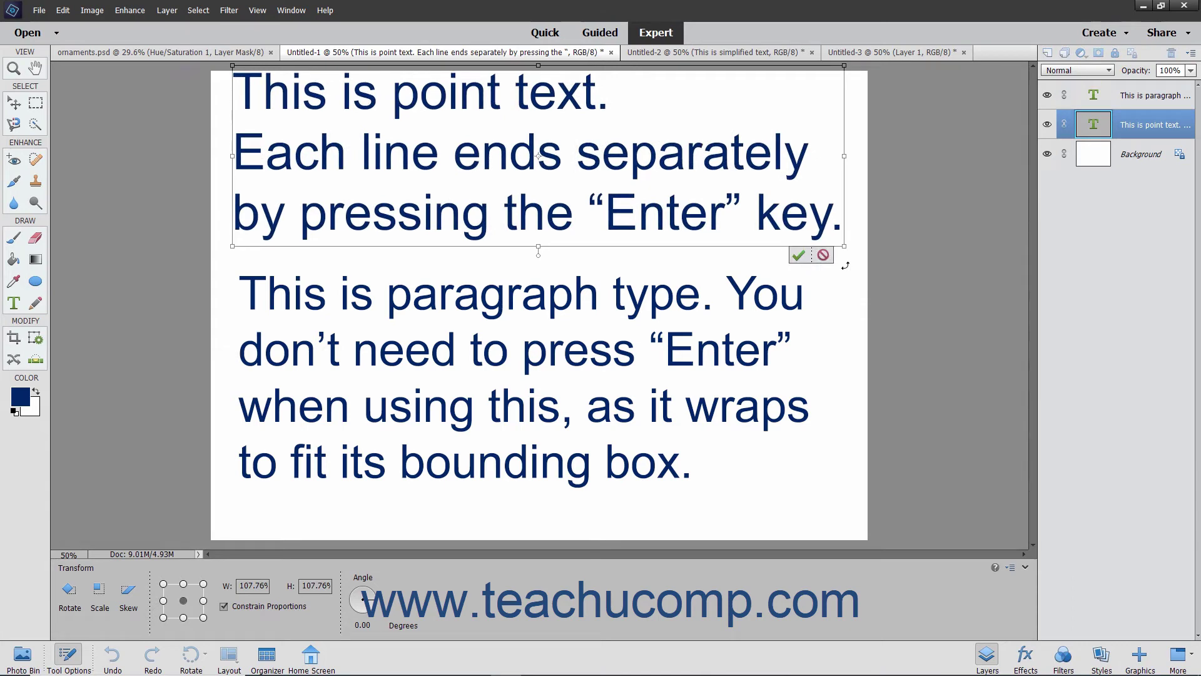
{"action": "left_click", "coordinate": [798, 254]}
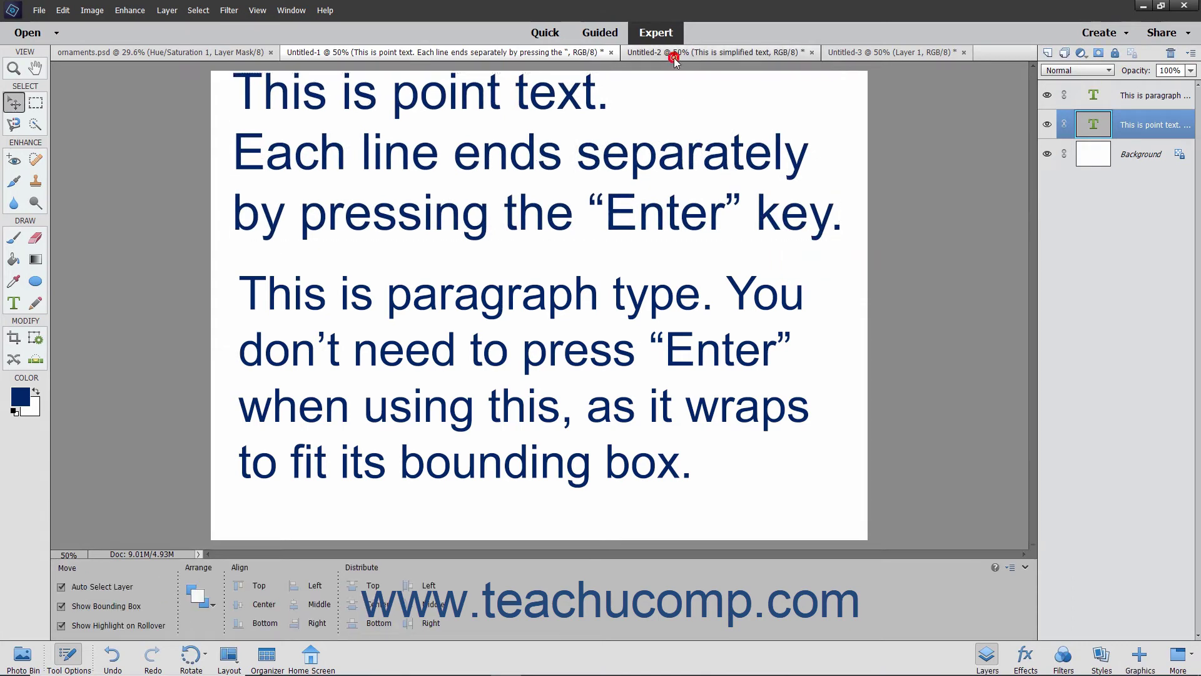
Stretch Untitled-2's simplified text vertically to 226.49% height at 100% width.
{"action": "left_click", "coordinate": [675, 56]}
{"action": "left_click", "coordinate": [631, 286]}
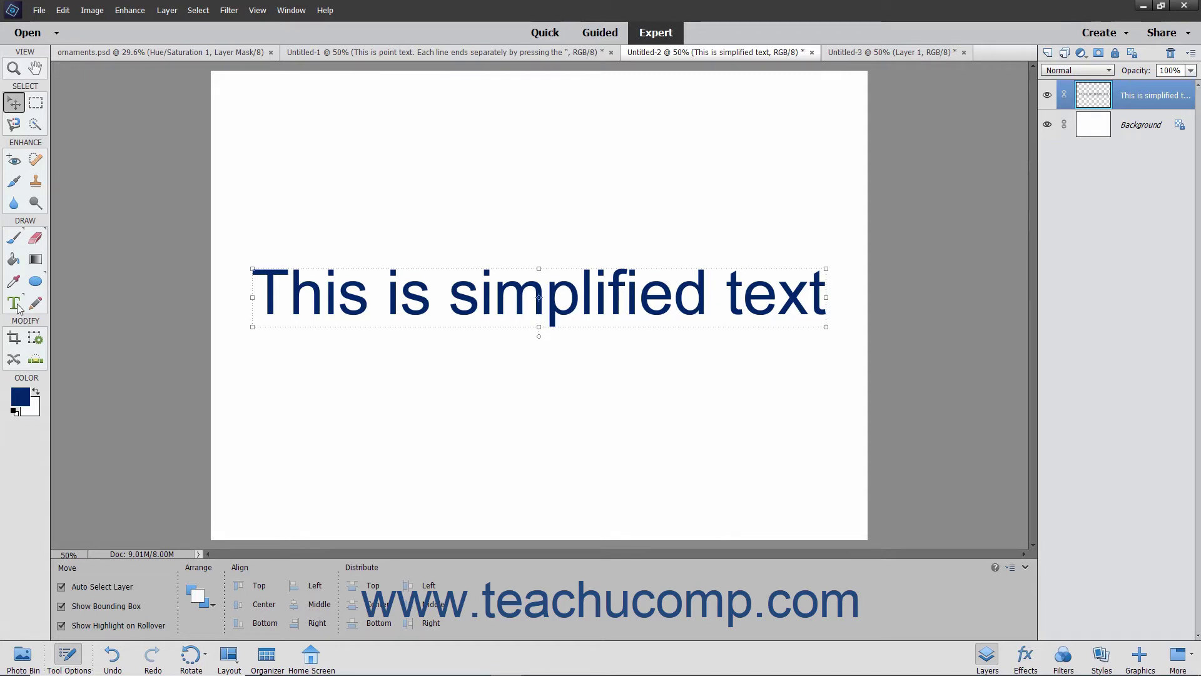
{"action": "left_click", "coordinate": [542, 333]}
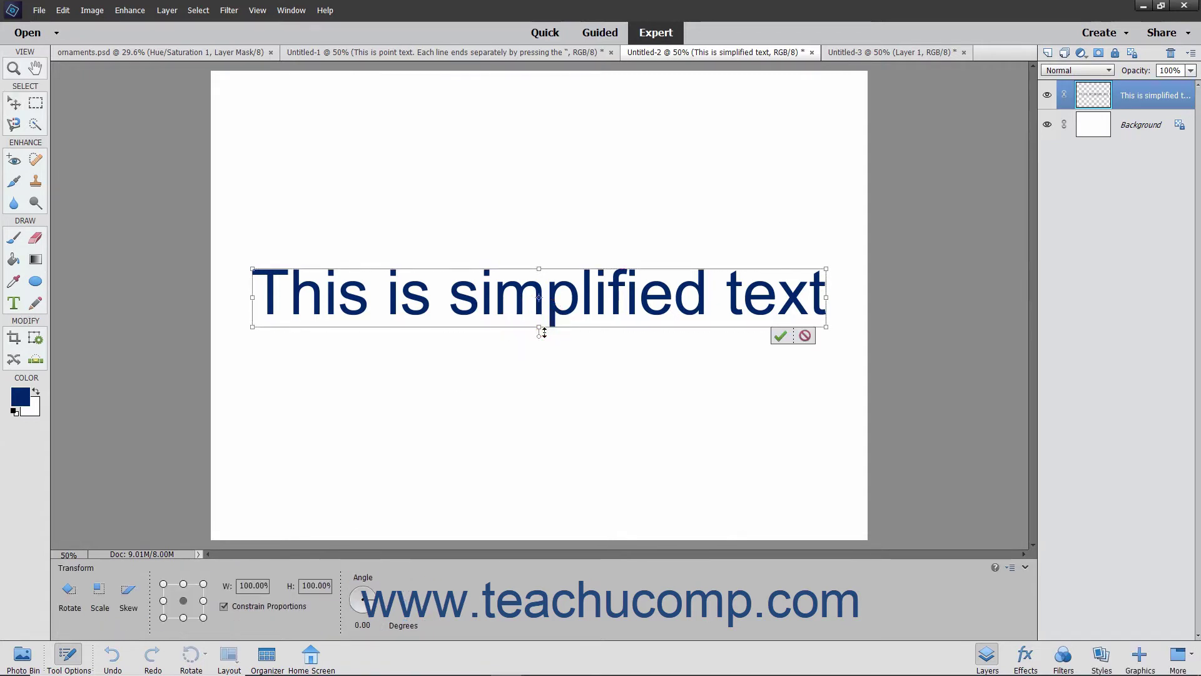
{"action": "left_click_drag", "start_coordinate": [543, 333], "coordinate": [541, 406]}
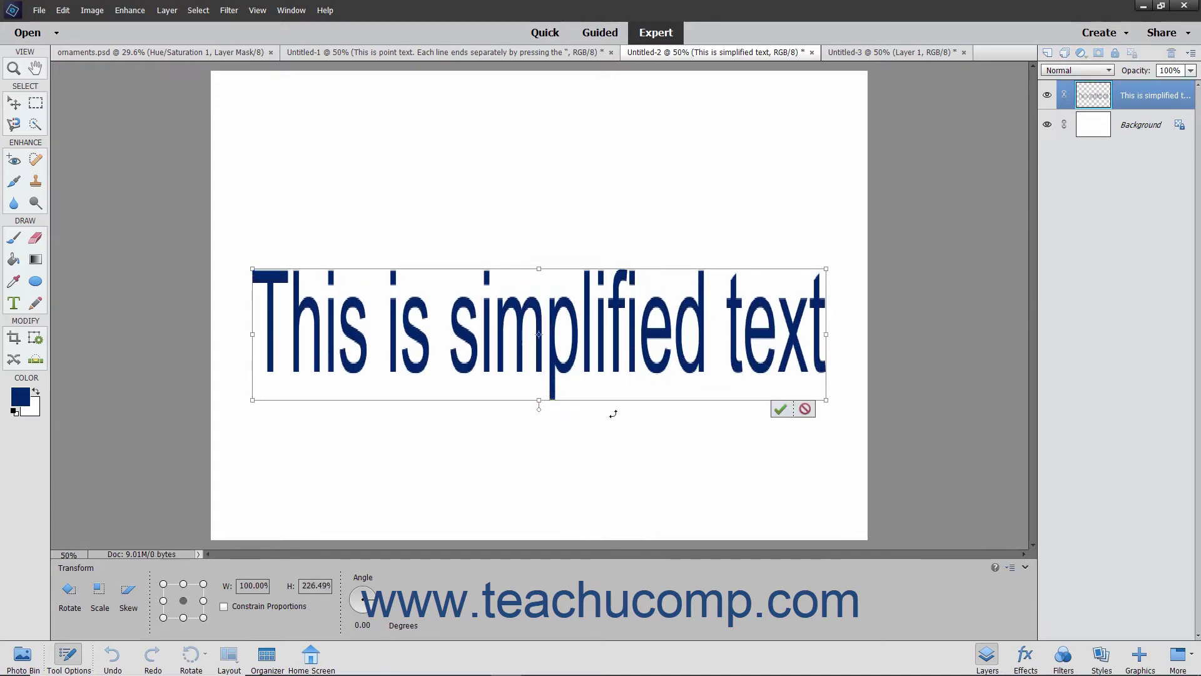
{"action": "left_click", "coordinate": [780, 409]}
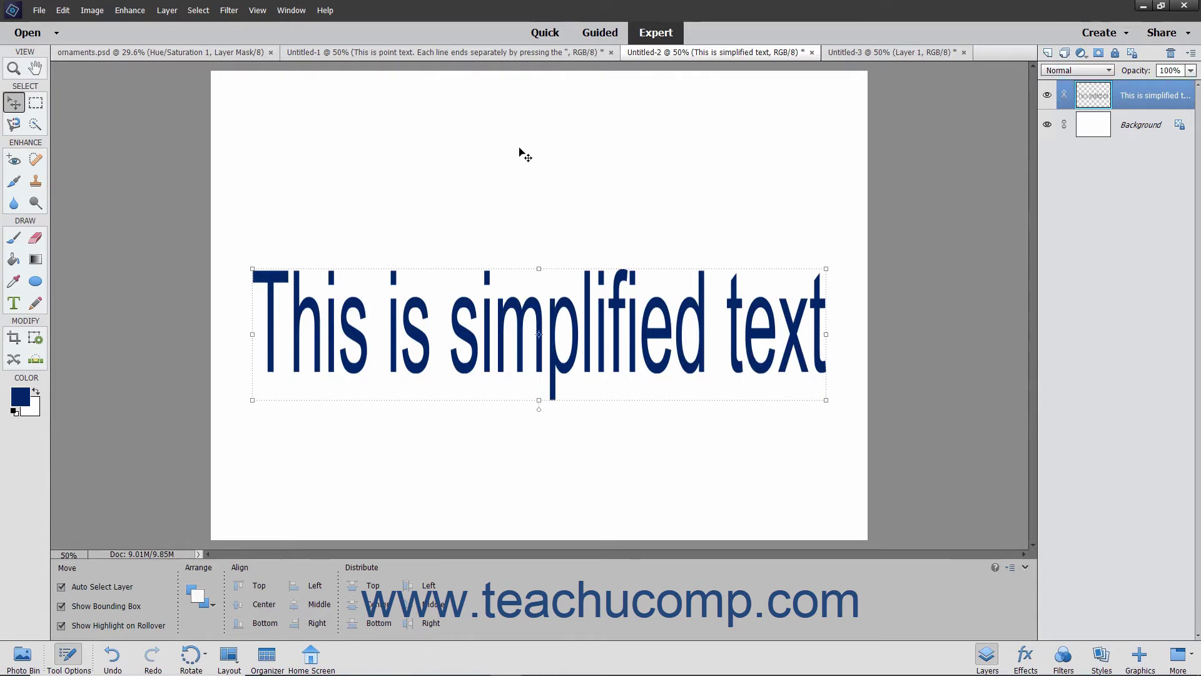
Edit the point and paragraph text in Untitled-1, then switch to blank Untitled-3.
{"action": "left_click", "coordinate": [430, 52]}
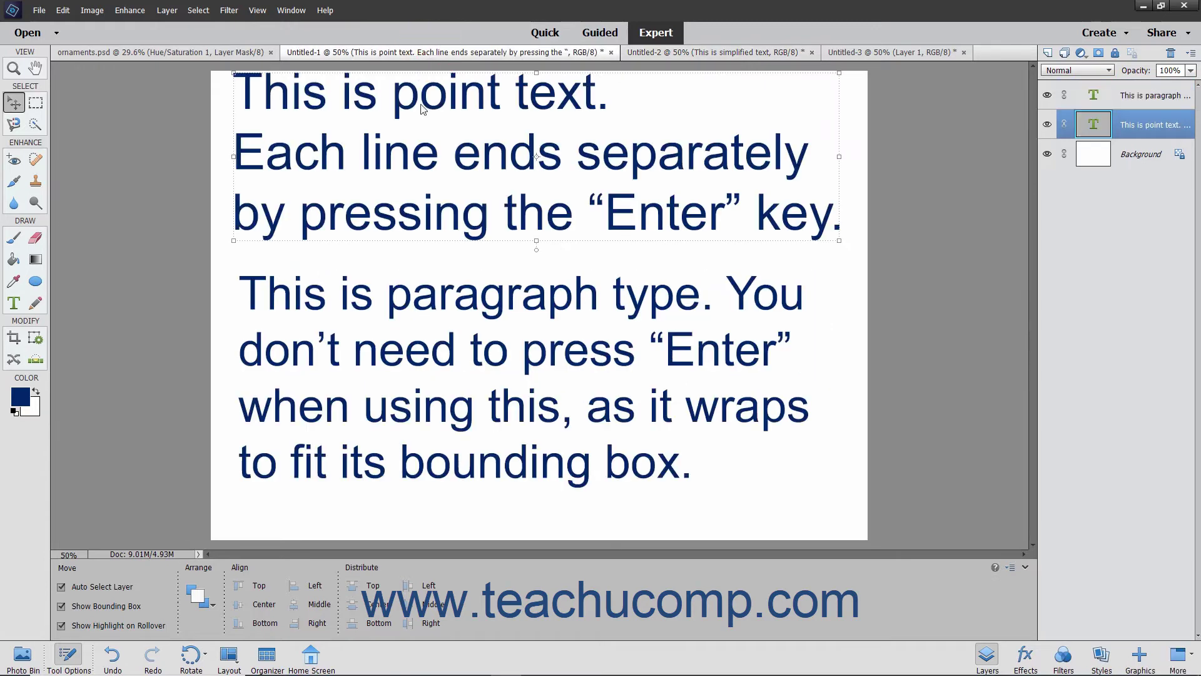
{"action": "left_click", "coordinate": [421, 156]}
{"action": "left_click", "coordinate": [421, 156]}
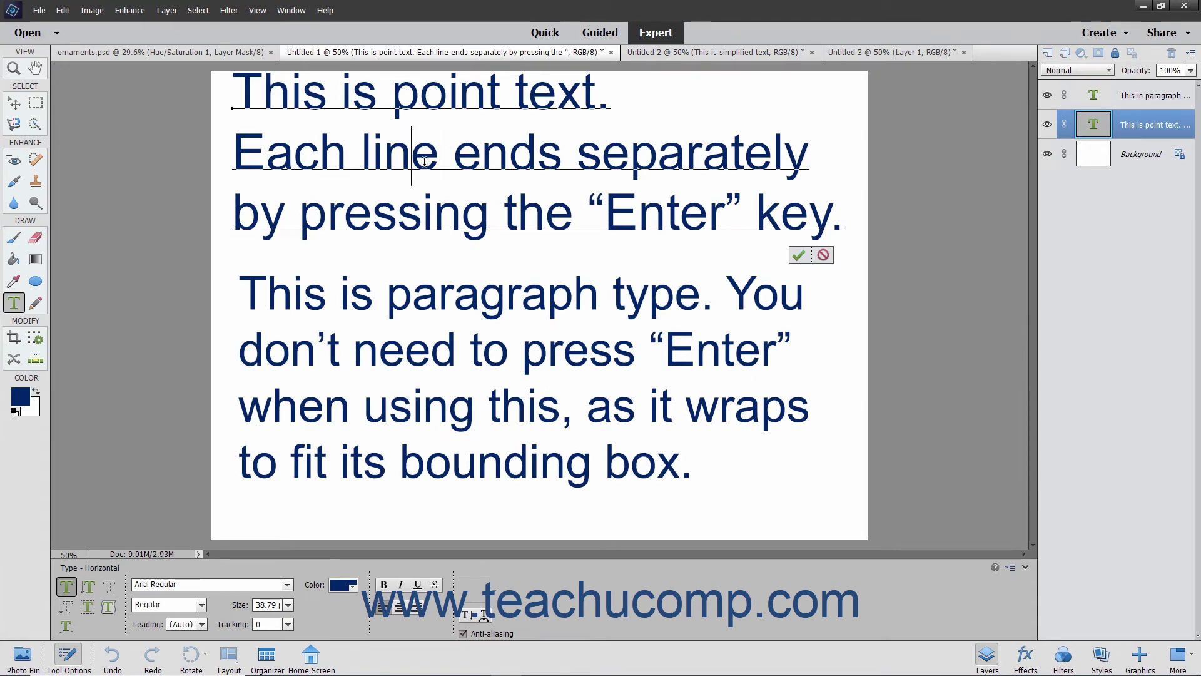
{"action": "left_click", "coordinate": [408, 354]}
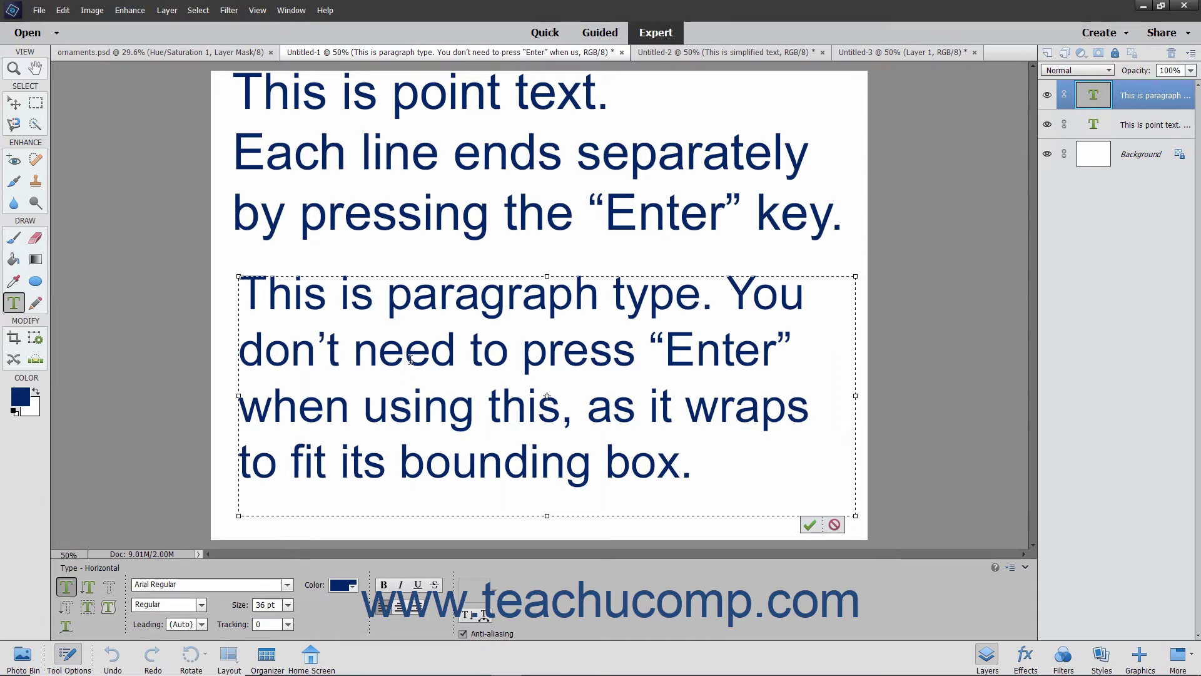
{"action": "left_click", "coordinate": [894, 53]}
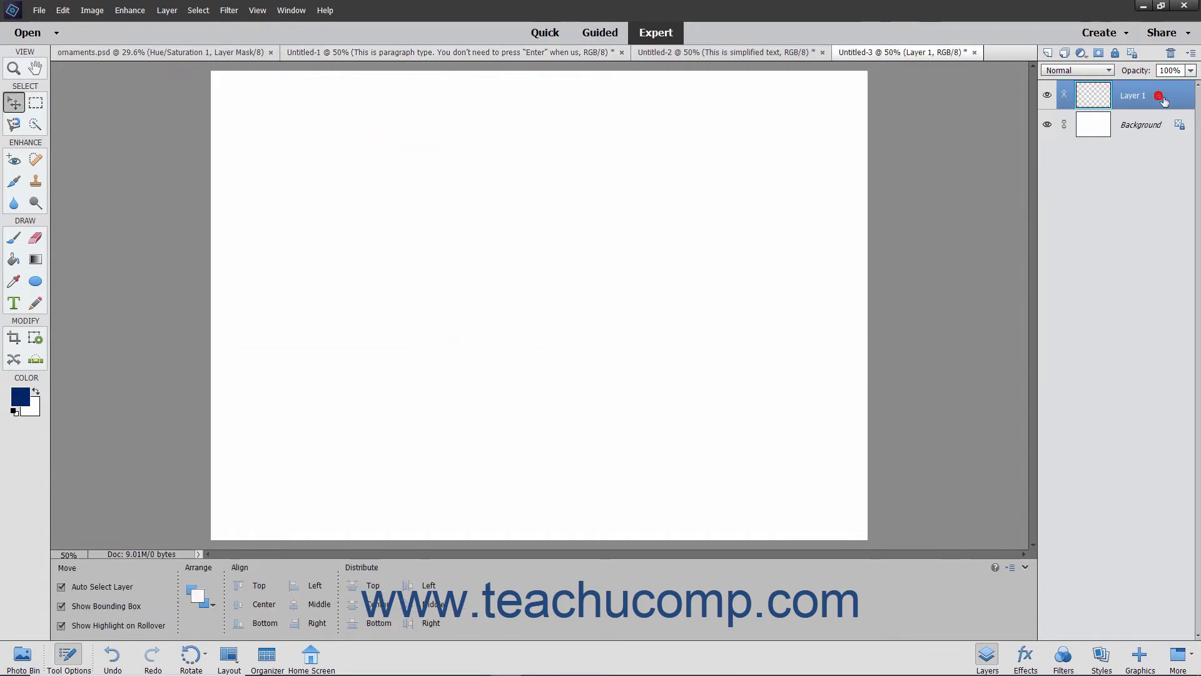
Add the point text 'This is some text.' at the top left, then make Background active for more type.
{"action": "left_click", "coordinate": [15, 304]}
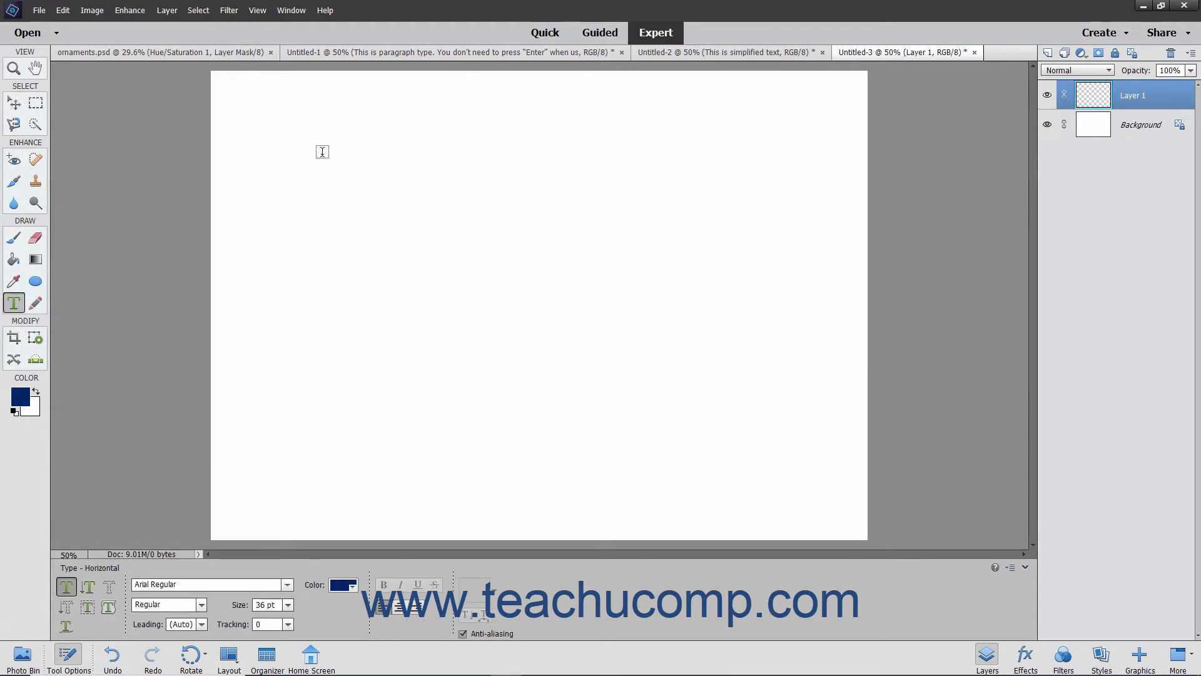
{"action": "left_click", "coordinate": [269, 129]}
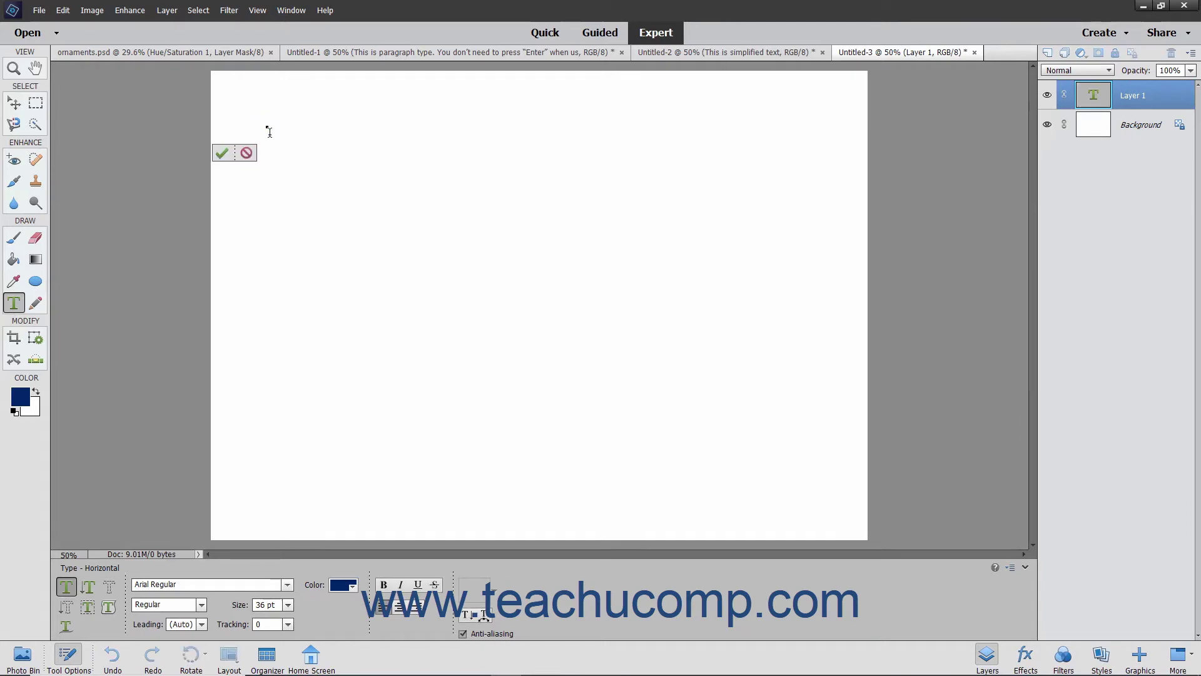
{"action": "type", "text": "This is"}
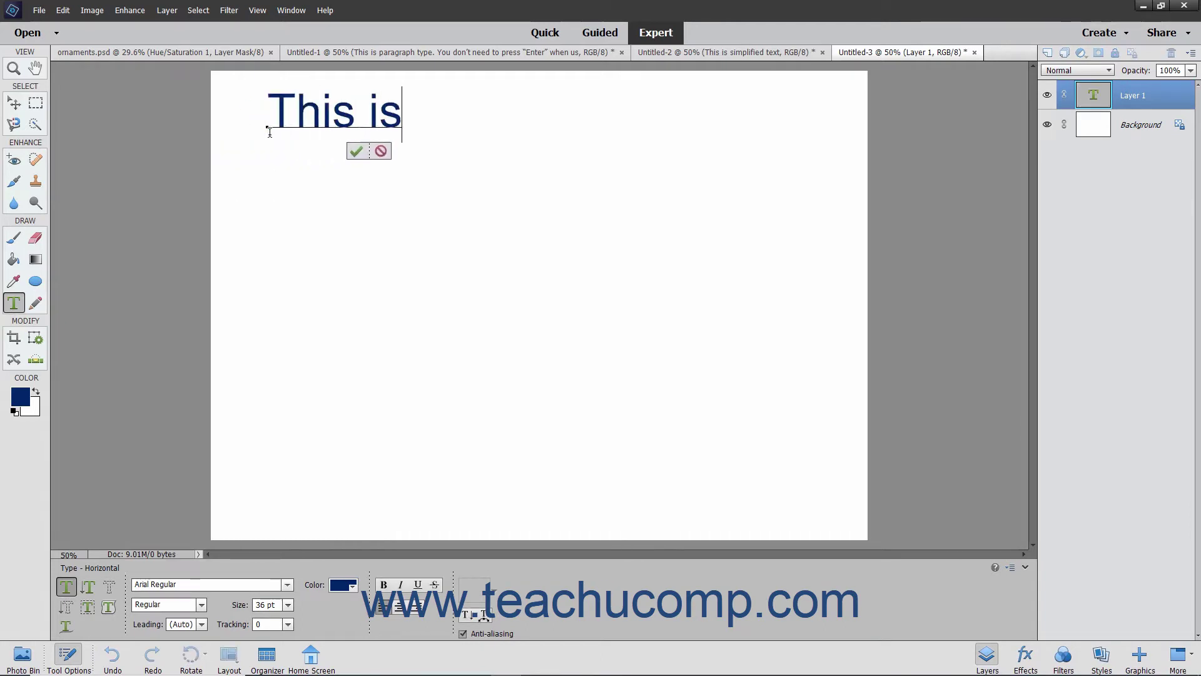
{"action": "type", "text": " some text."}
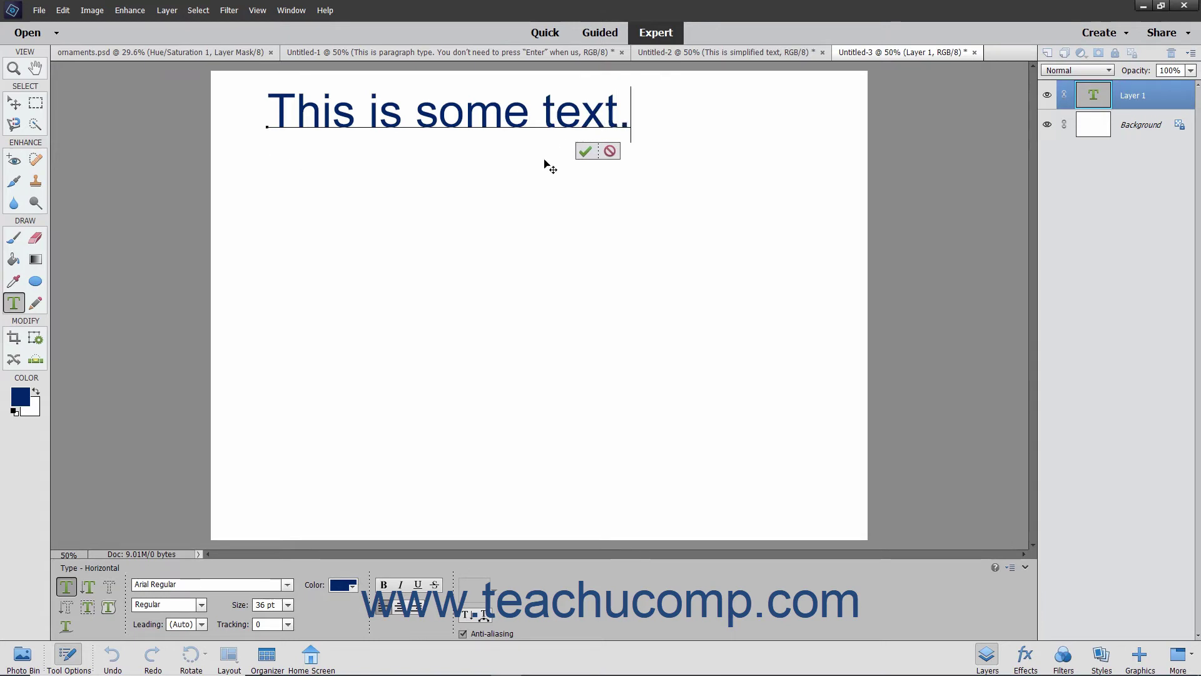
{"action": "left_click", "coordinate": [585, 150]}
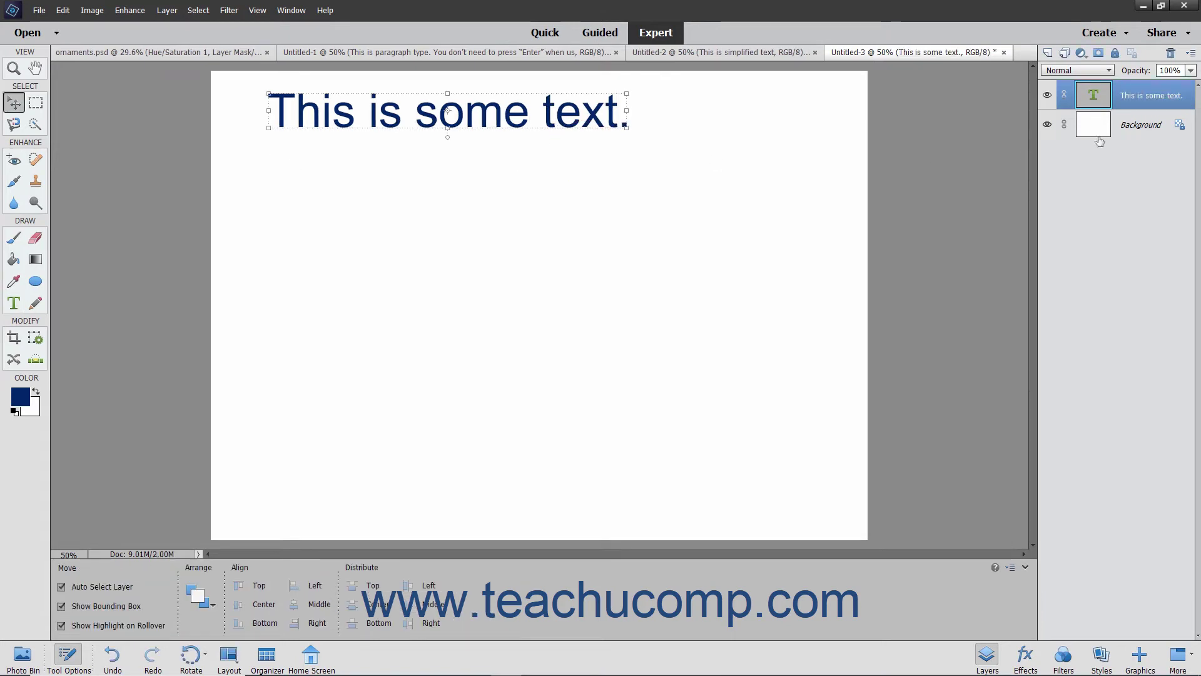
{"action": "left_click", "coordinate": [1142, 130]}
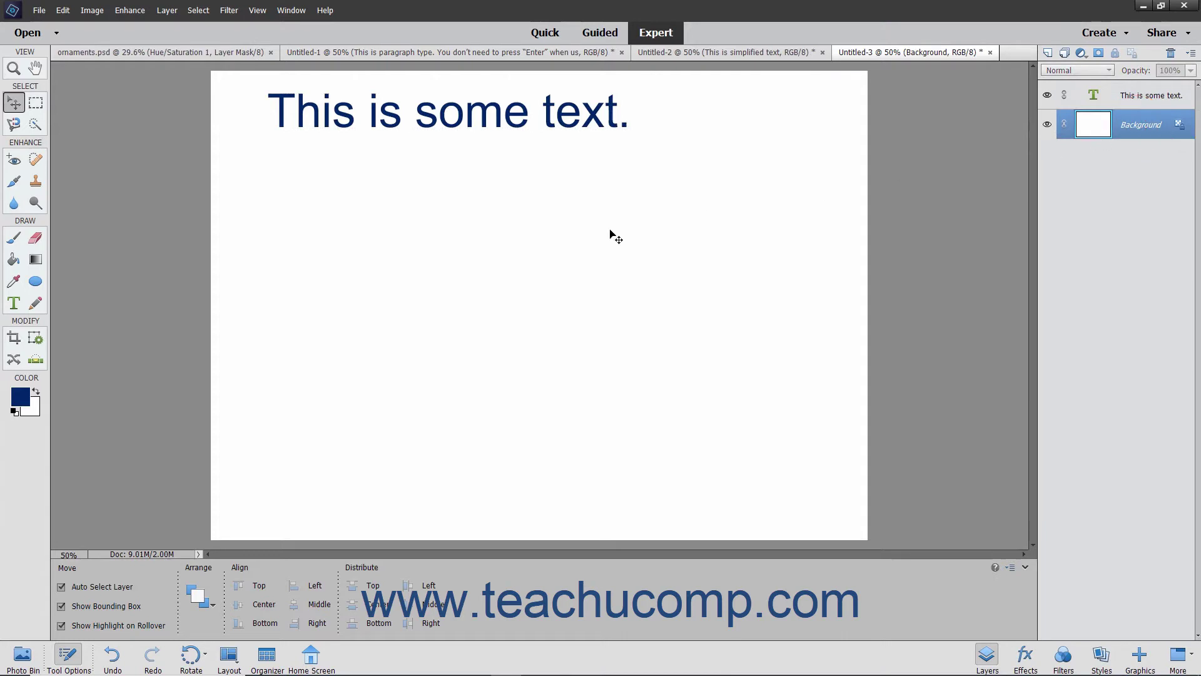
{"action": "left_click", "coordinate": [13, 304]}
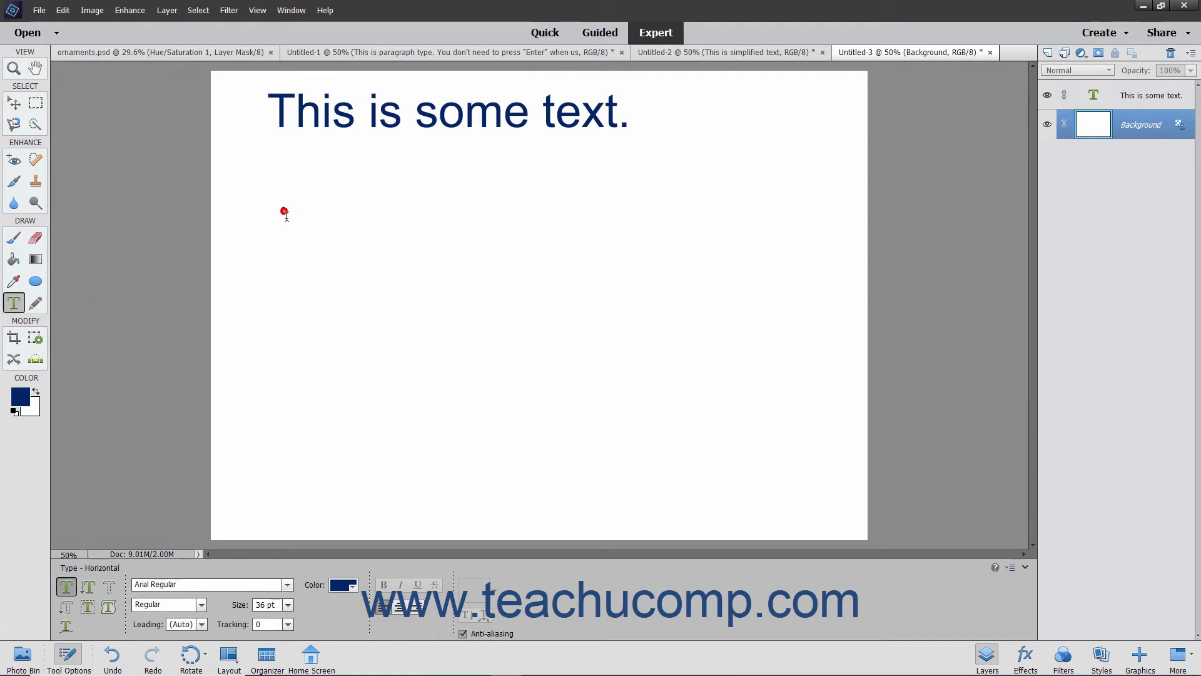
Add 'This is new text in a new' / 'text layer.' as two-line text below the first sentence.
{"action": "left_click", "coordinate": [283, 212]}
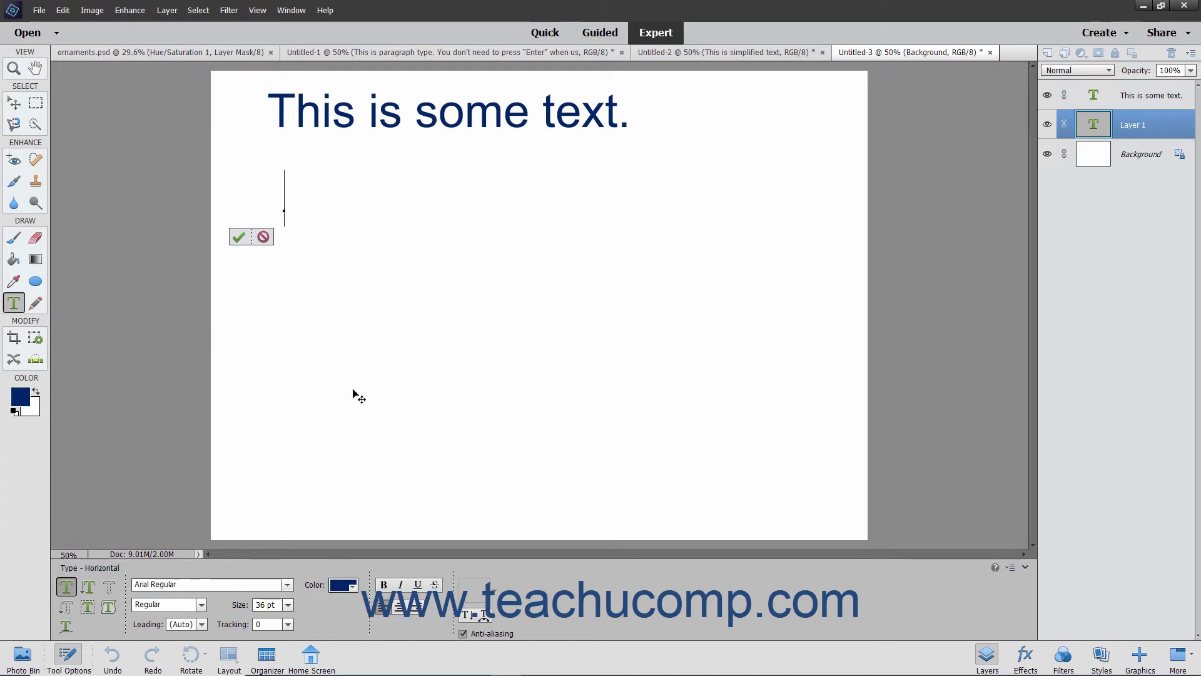
{"action": "type", "text": "This i"}
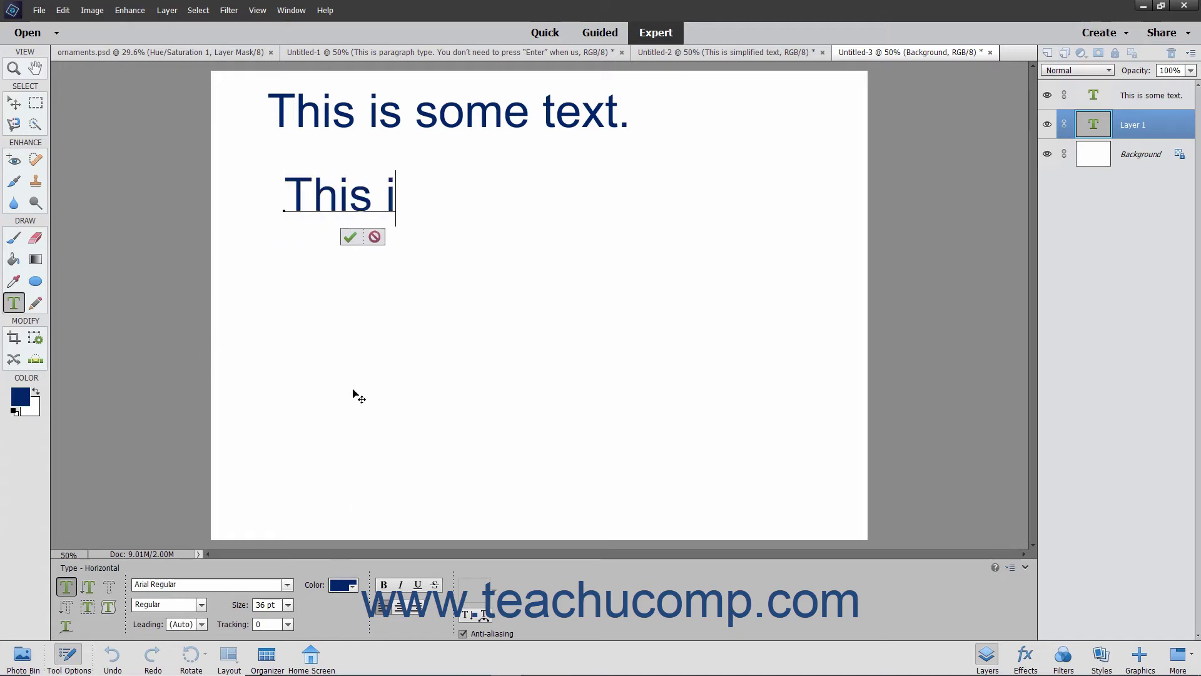
{"action": "type", "text": "s new text "}
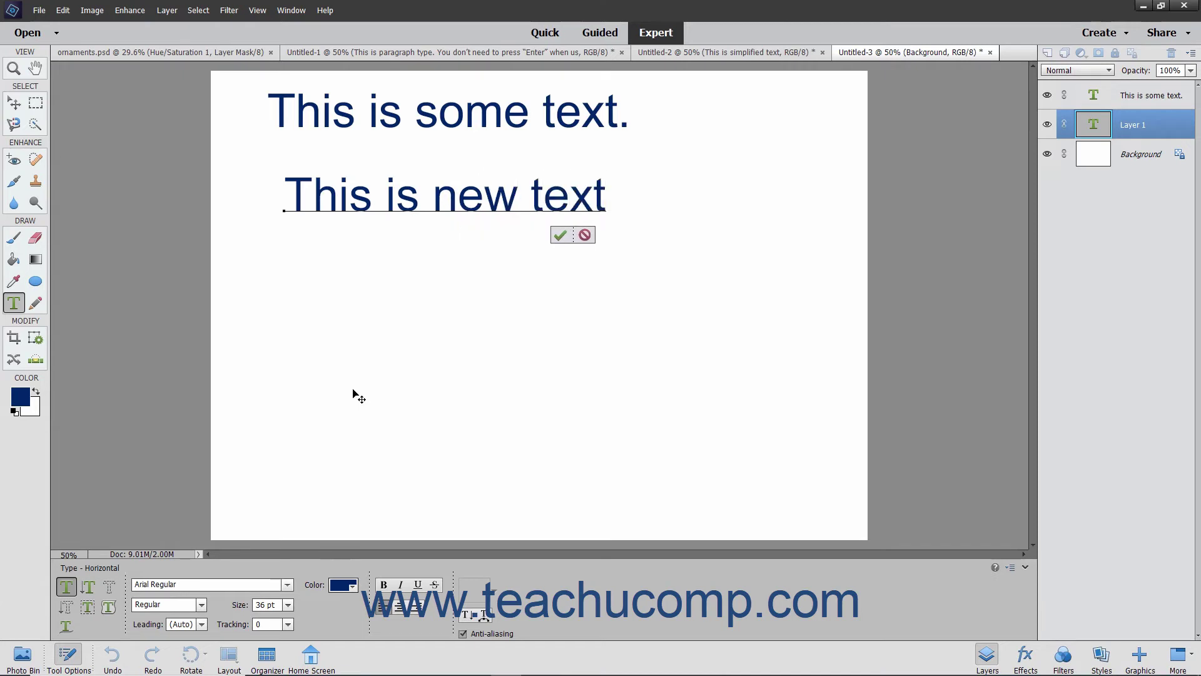
{"action": "type", "text": "in a new"}
{"action": "key", "text": "Return"}
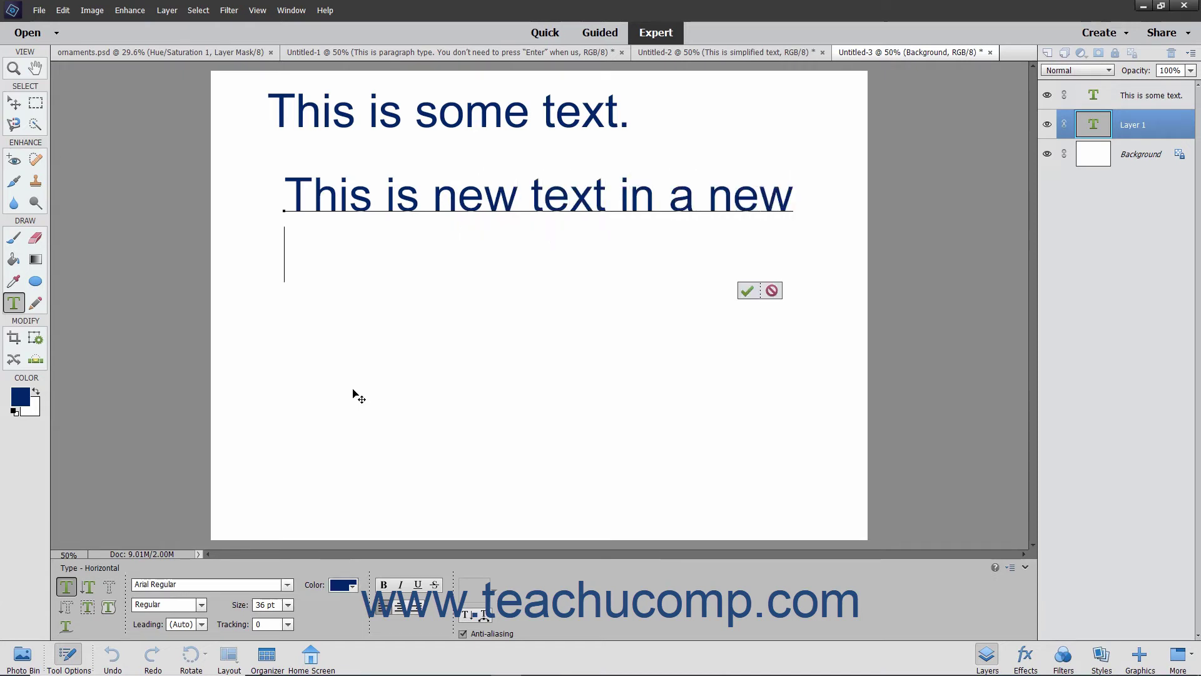
{"action": "type", "text": "text layer."}
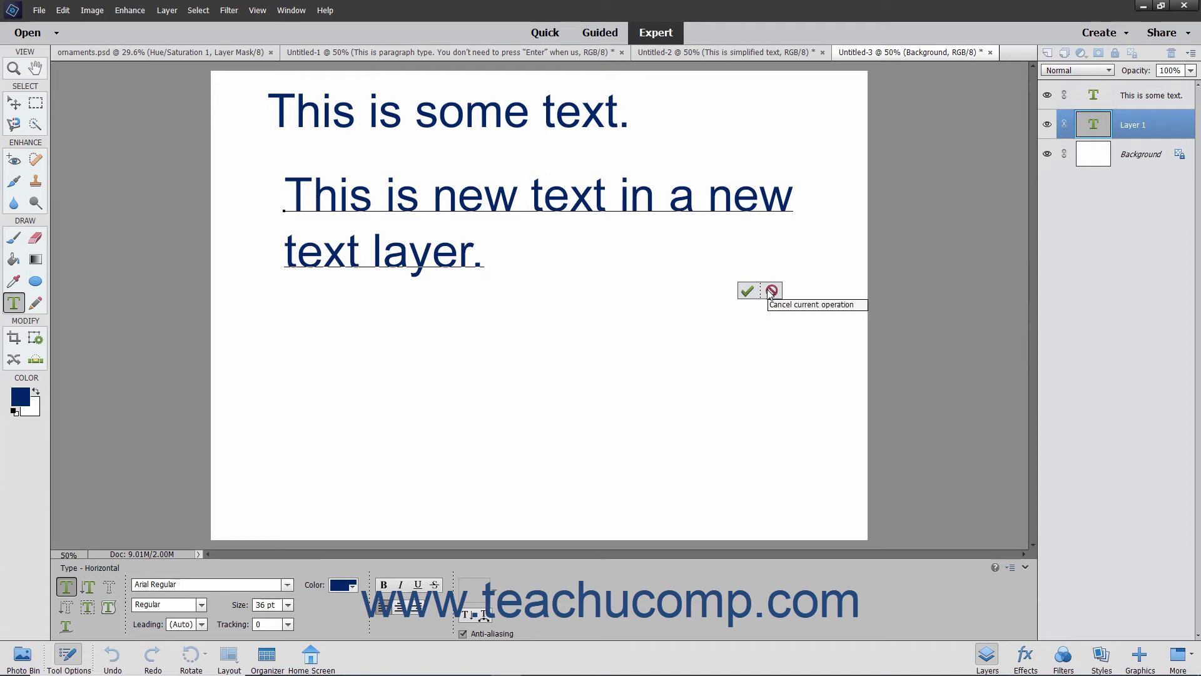
{"action": "left_click", "coordinate": [756, 291]}
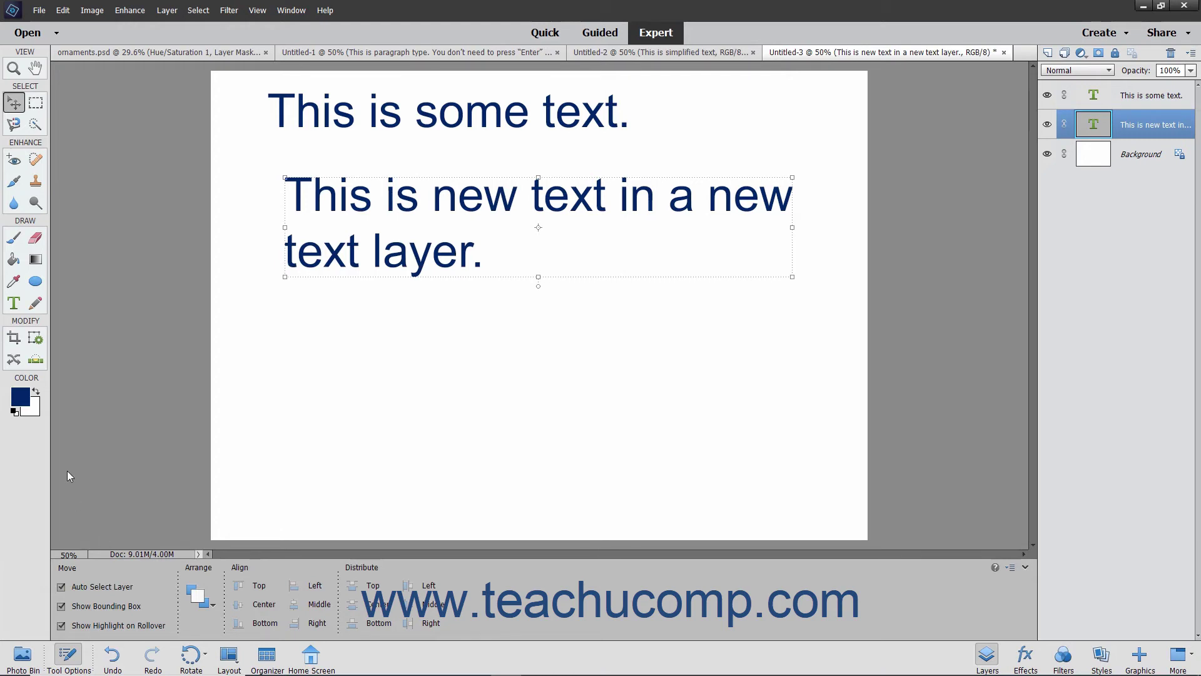
Create a Horizontal Type Mask selection spelling 'This is actually a selection.' below the paragraph.
{"action": "left_click", "coordinate": [15, 303]}
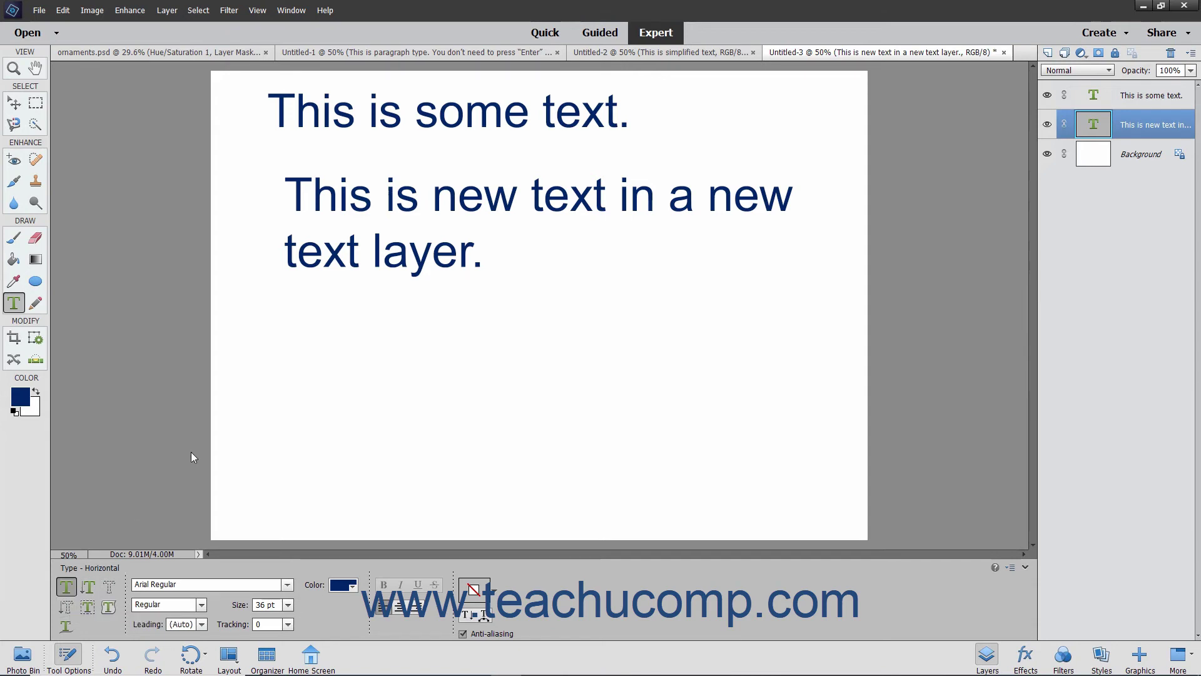
{"action": "left_click", "coordinate": [109, 590]}
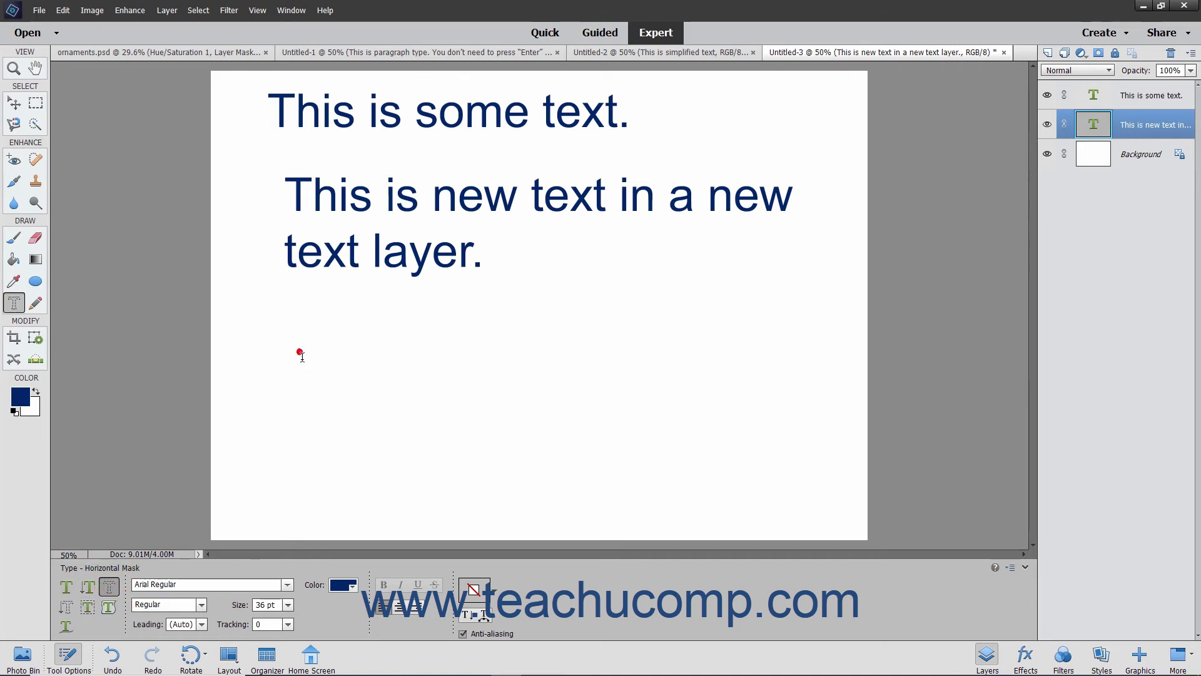
{"action": "left_click", "coordinate": [301, 354]}
{"action": "type", "text": "This is actually a selection."}
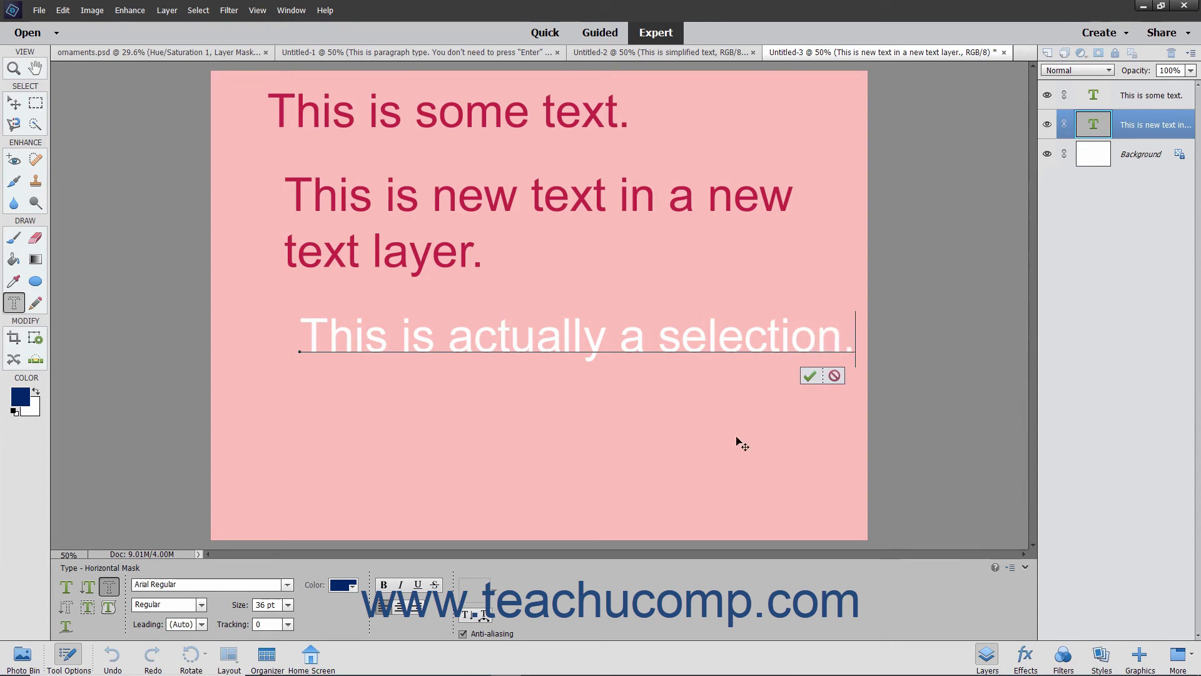
{"action": "left_click", "coordinate": [810, 376]}
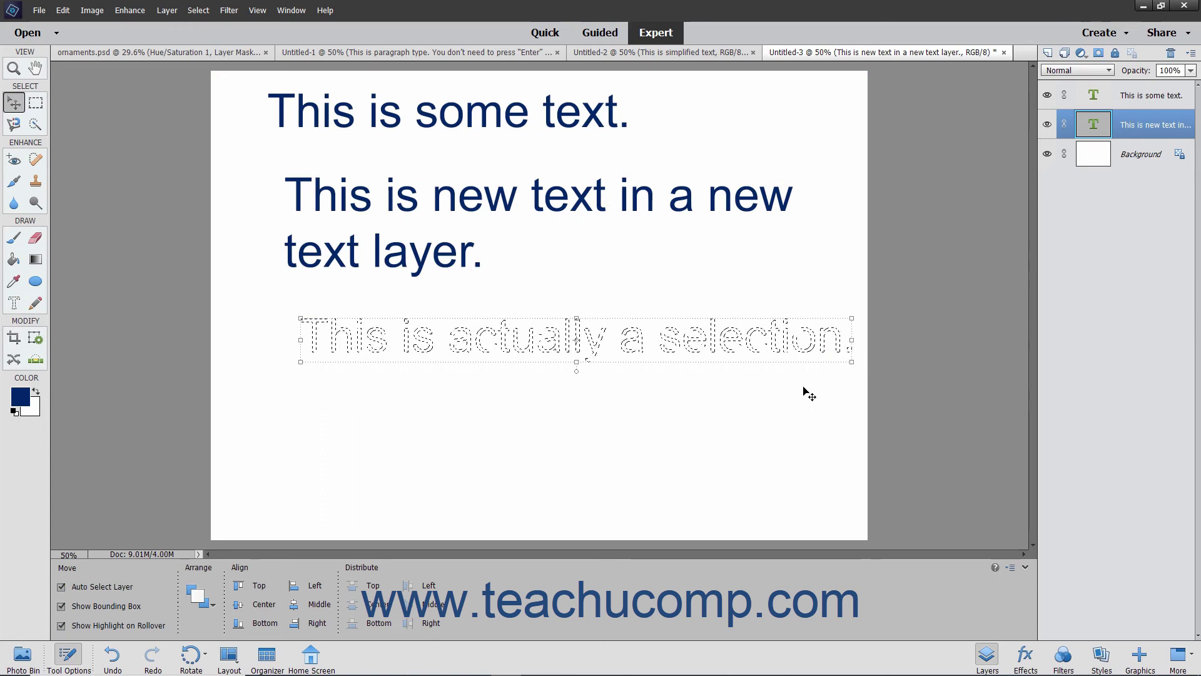
Simplify the two-line text layer into a pixel layer with Layer > Simplify Layer.
{"action": "left_click", "coordinate": [167, 10]}
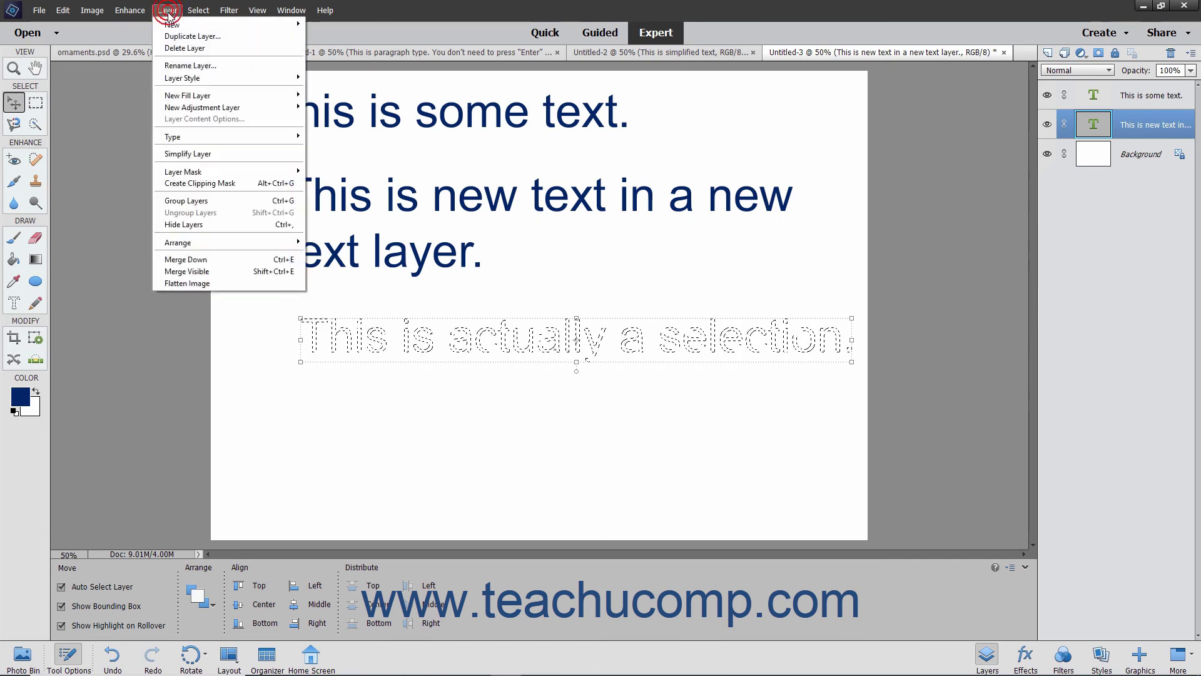
{"action": "left_click", "coordinate": [191, 151]}
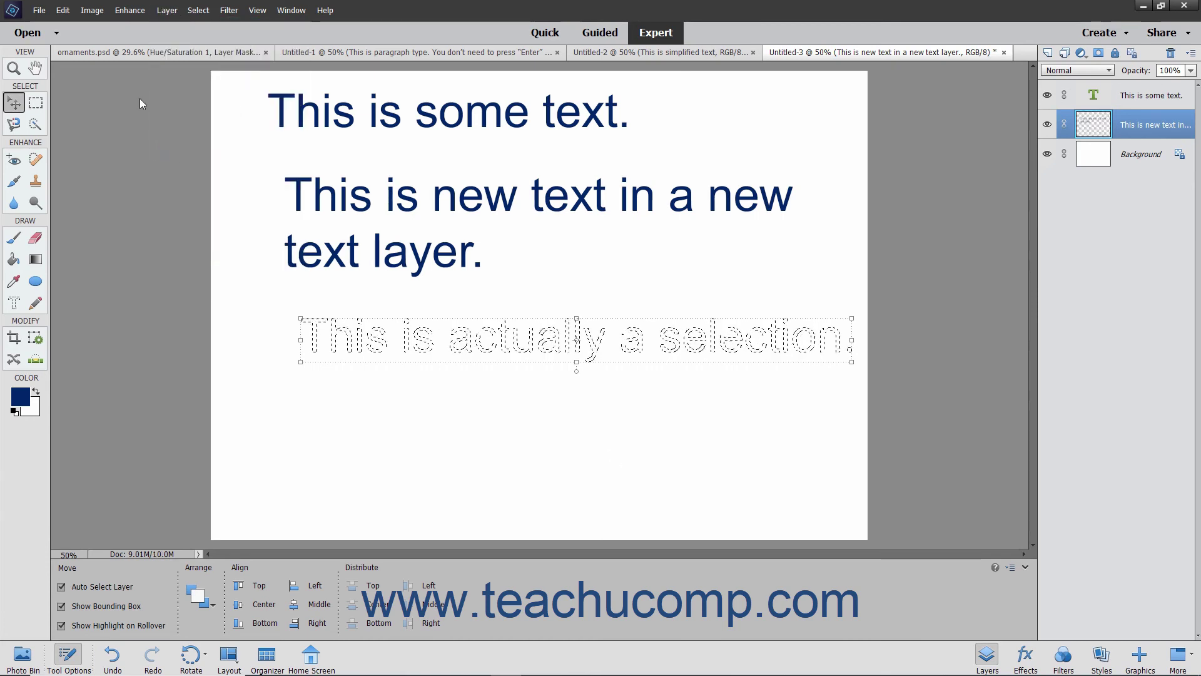
{"action": "left_click", "coordinate": [62, 10]}
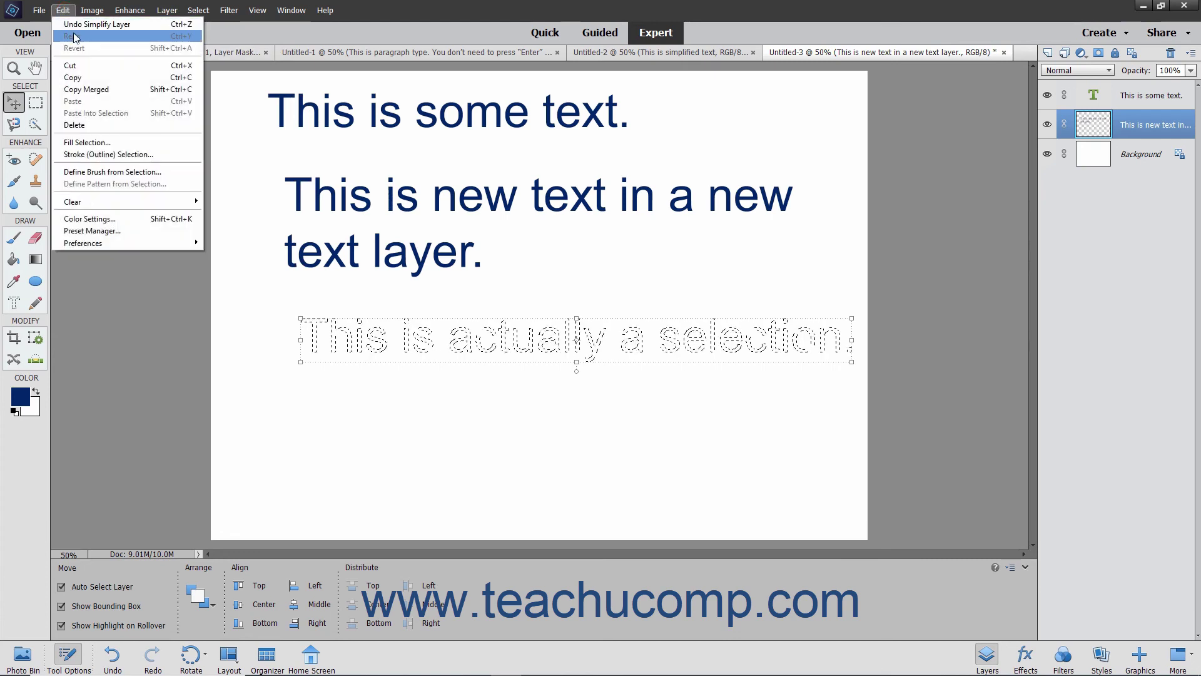